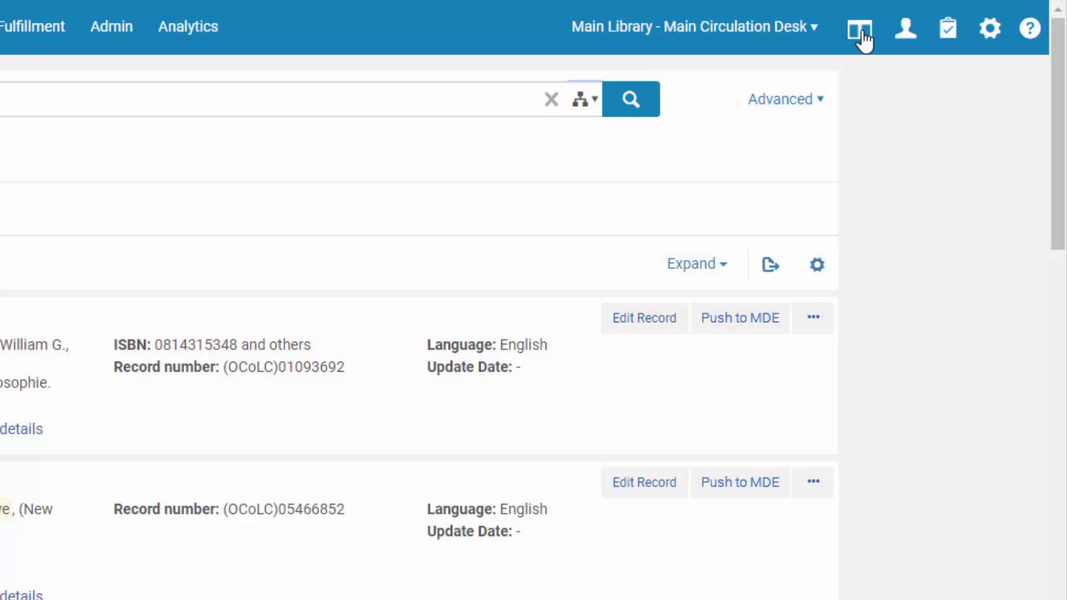
Push search results 2 and 3 (Art / by Clive Bell) to the Metadata Editor and reopen it
{"action": "left_click", "coordinate": [860, 32]}
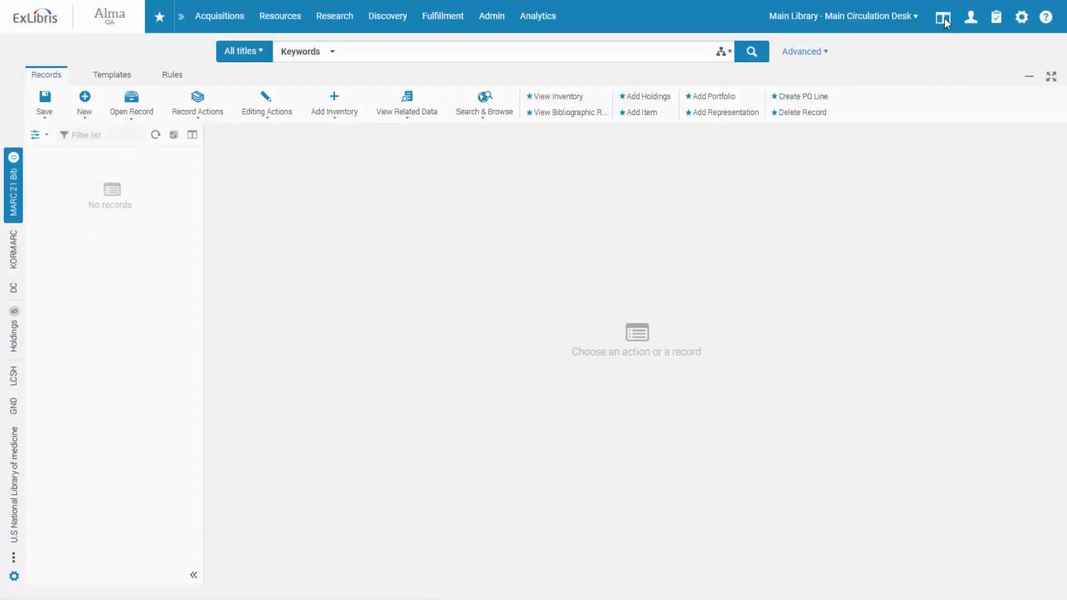
{"action": "left_click", "coordinate": [1029, 77]}
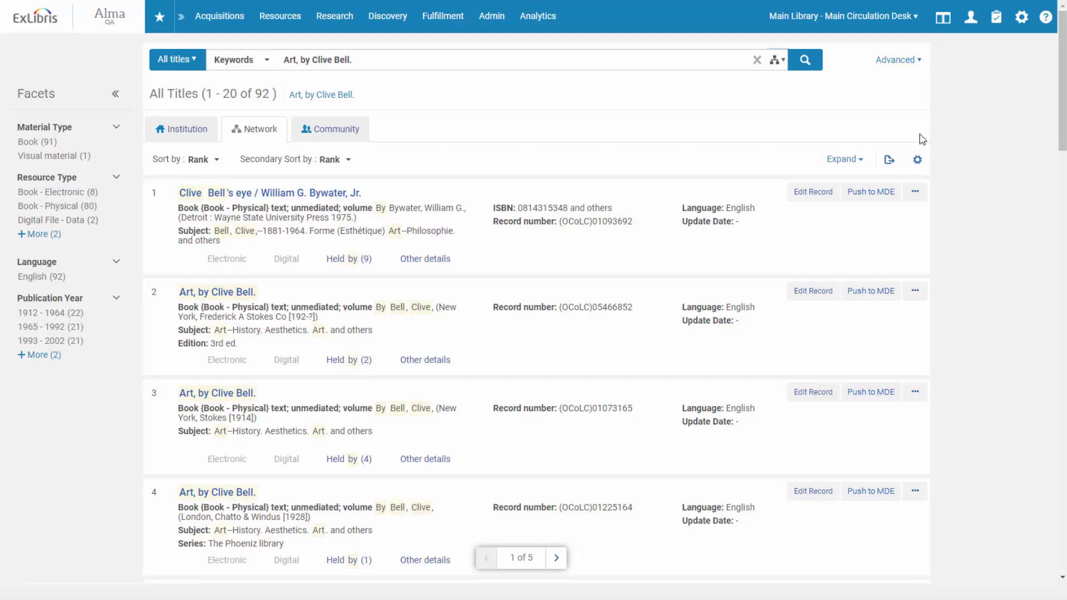
{"action": "left_click", "coordinate": [875, 300]}
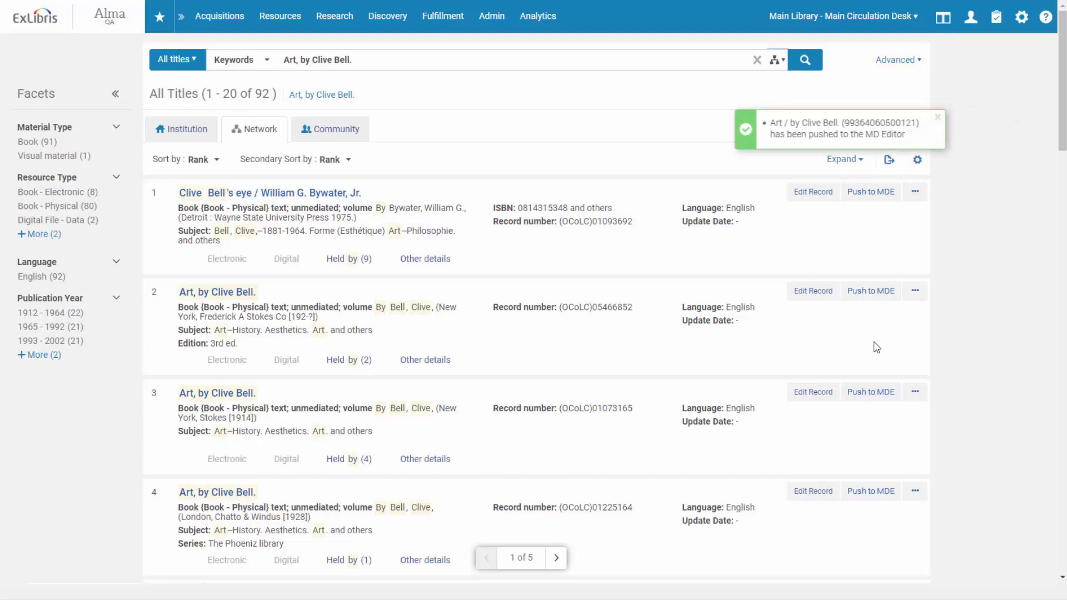
{"action": "left_click", "coordinate": [871, 397]}
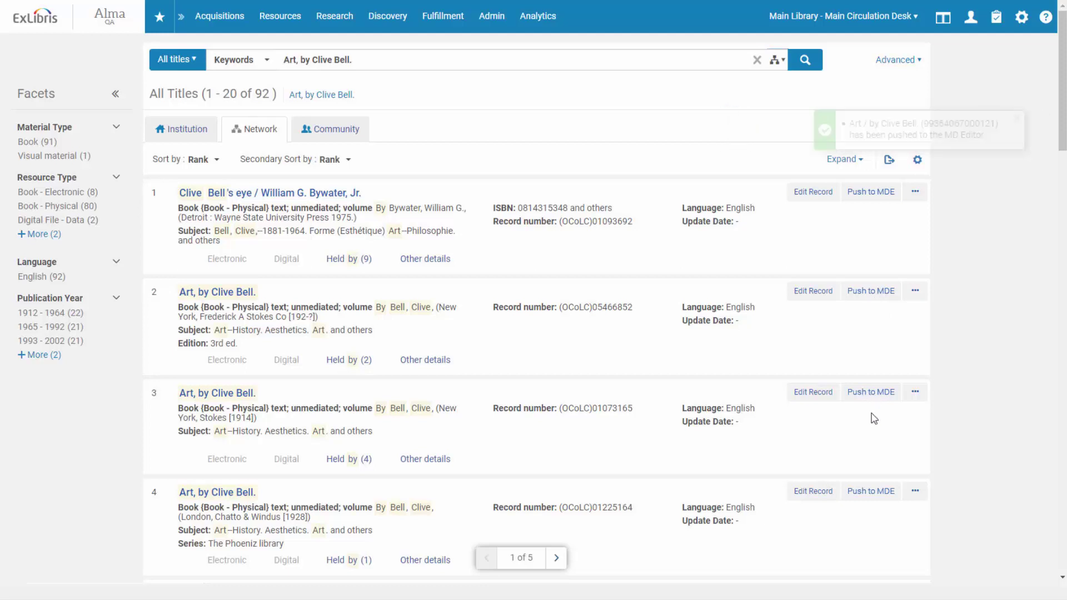
{"action": "left_click", "coordinate": [943, 17]}
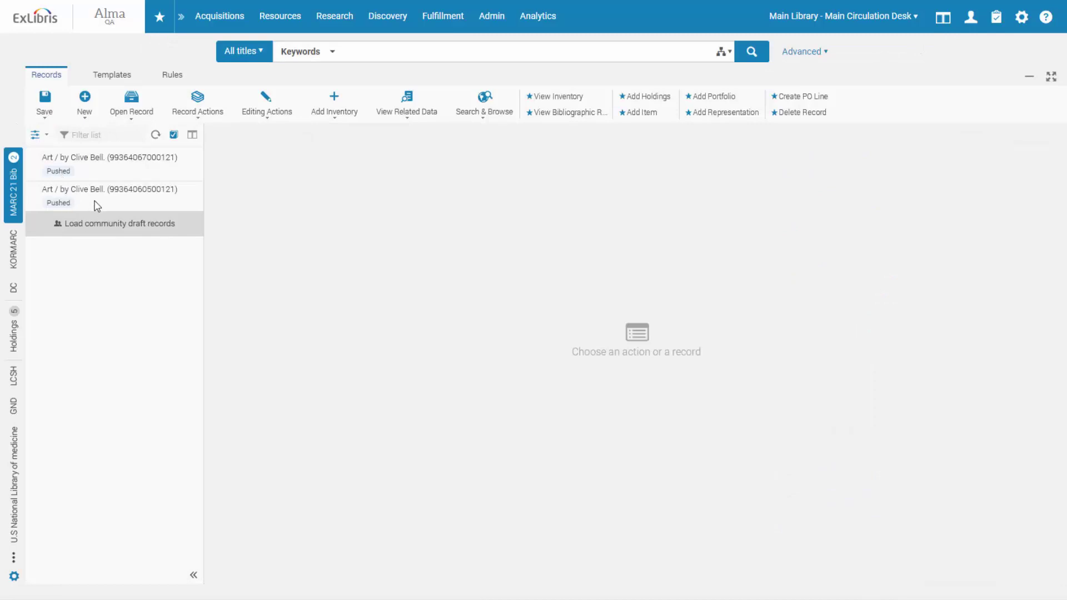
Open both Art / by Clive Bell records in split panes, maximize the editor and collapse the list
{"action": "left_click", "coordinate": [99, 167]}
{"action": "left_click", "coordinate": [192, 135]}
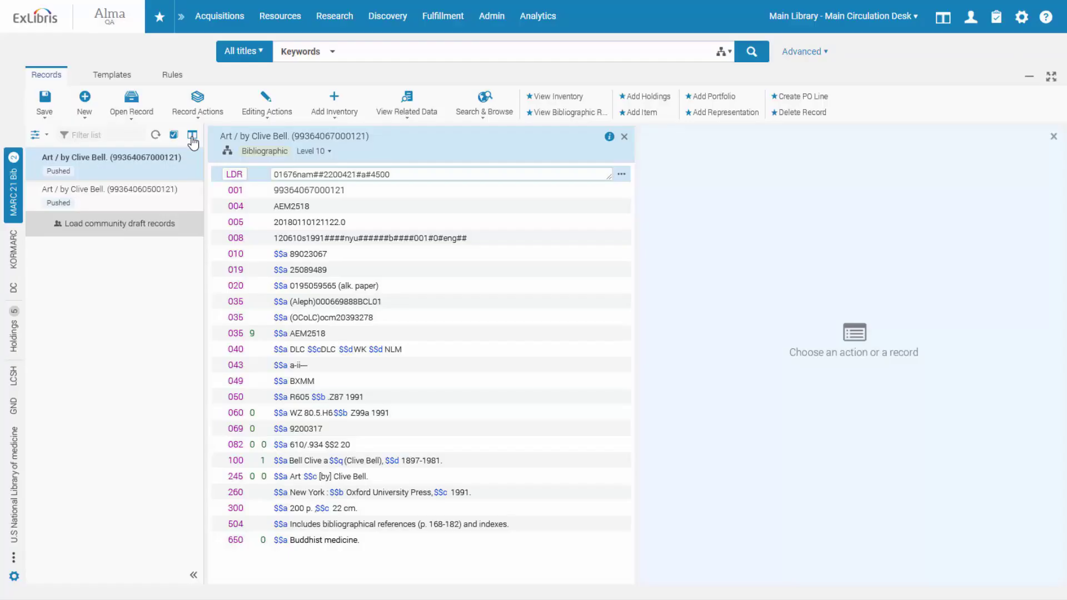
{"action": "left_click", "coordinate": [155, 195]}
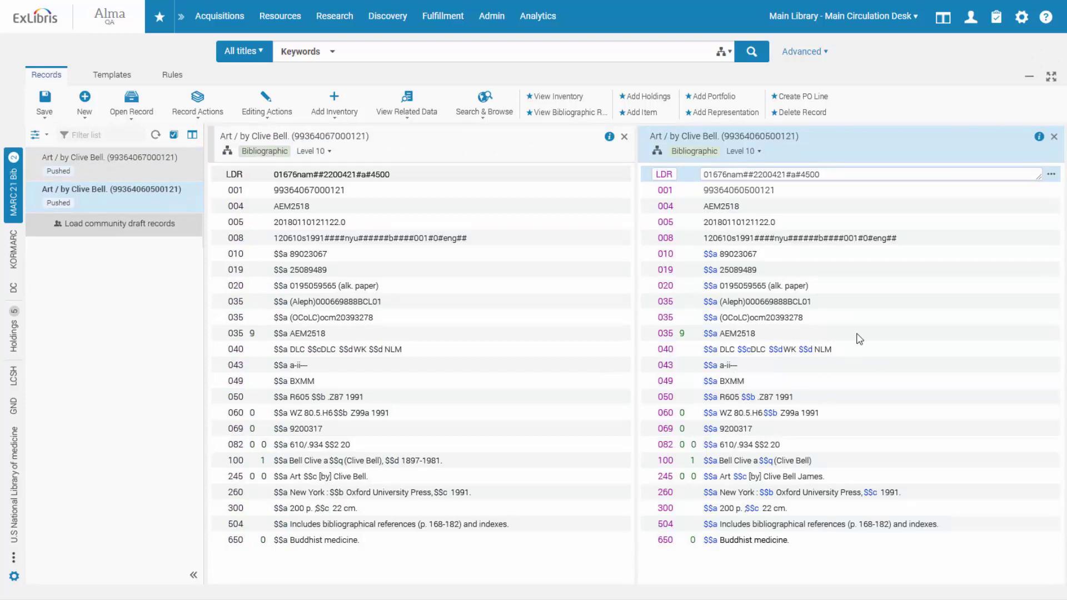
{"action": "left_click", "coordinate": [1052, 81]}
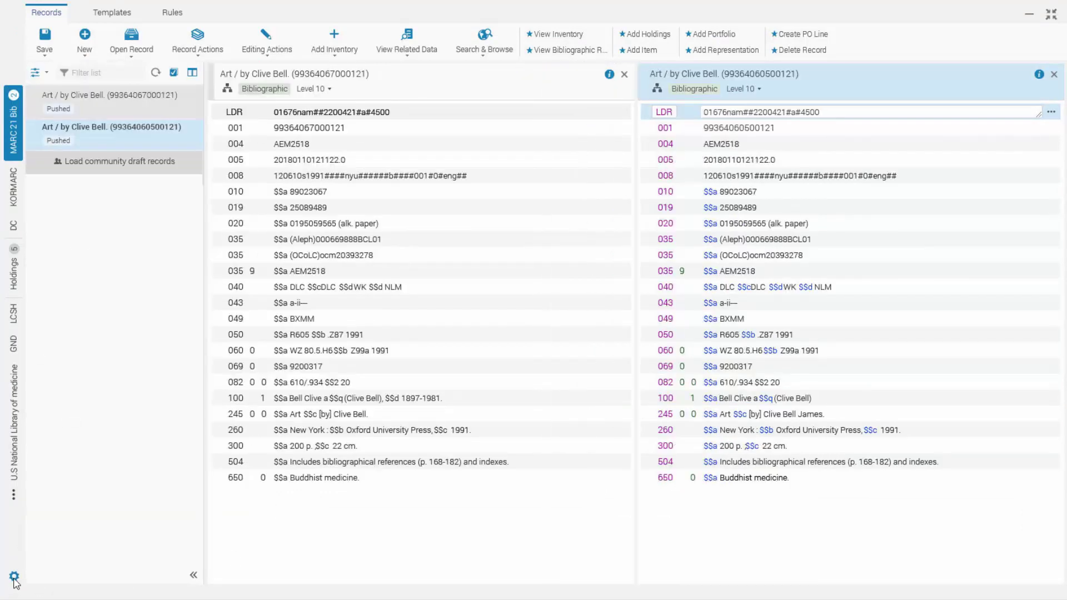
{"action": "left_click", "coordinate": [193, 576]}
{"action": "mouse_move", "coordinate": [3, 492]}
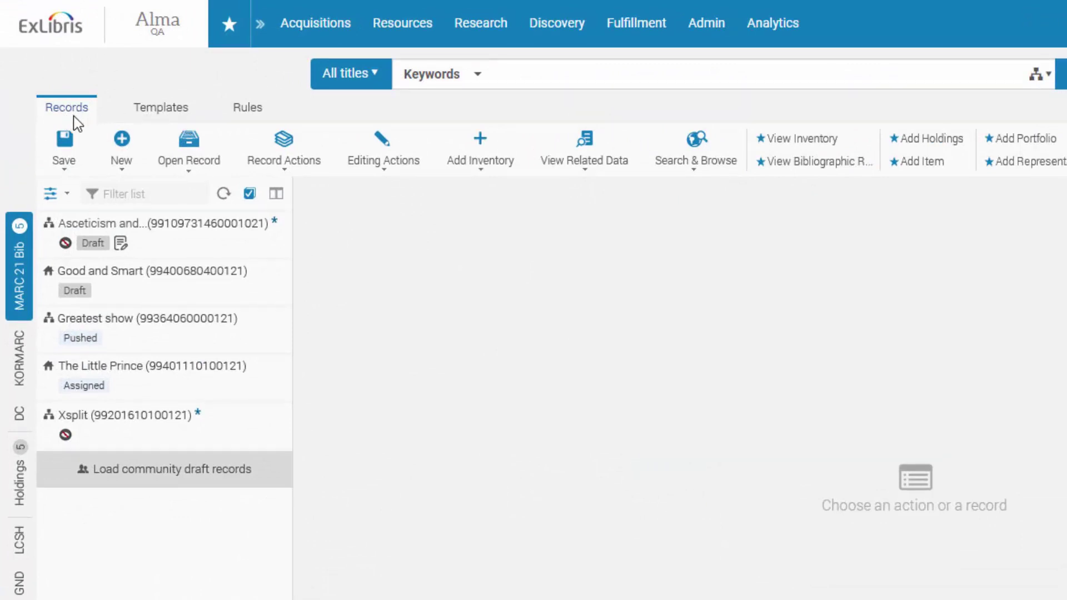
Browse the Templates and Rules lists, then return to the Records list
{"action": "left_click", "coordinate": [173, 114]}
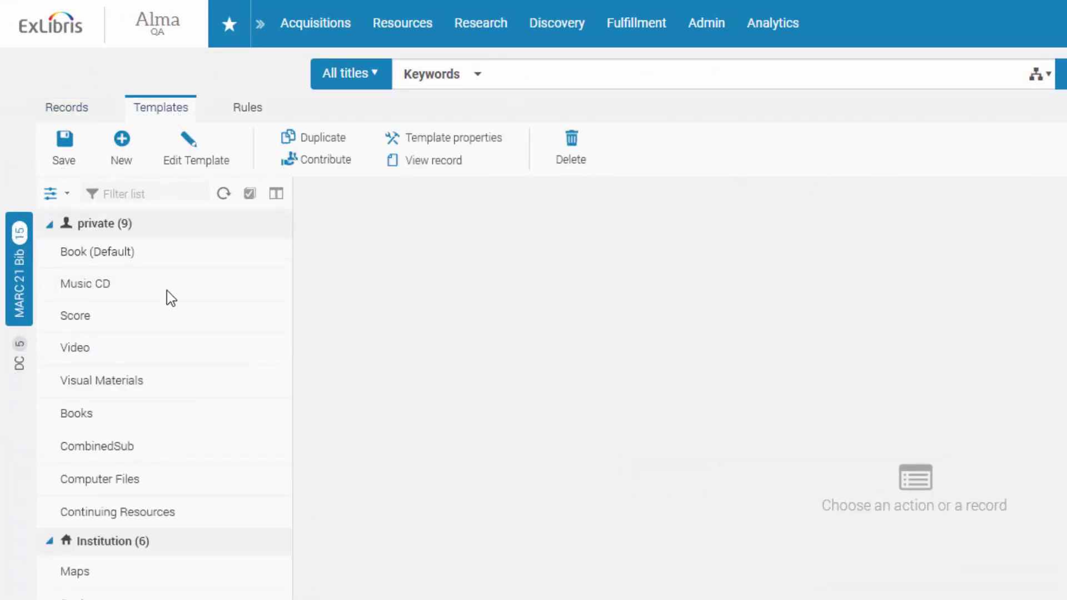
{"action": "left_click", "coordinate": [243, 110]}
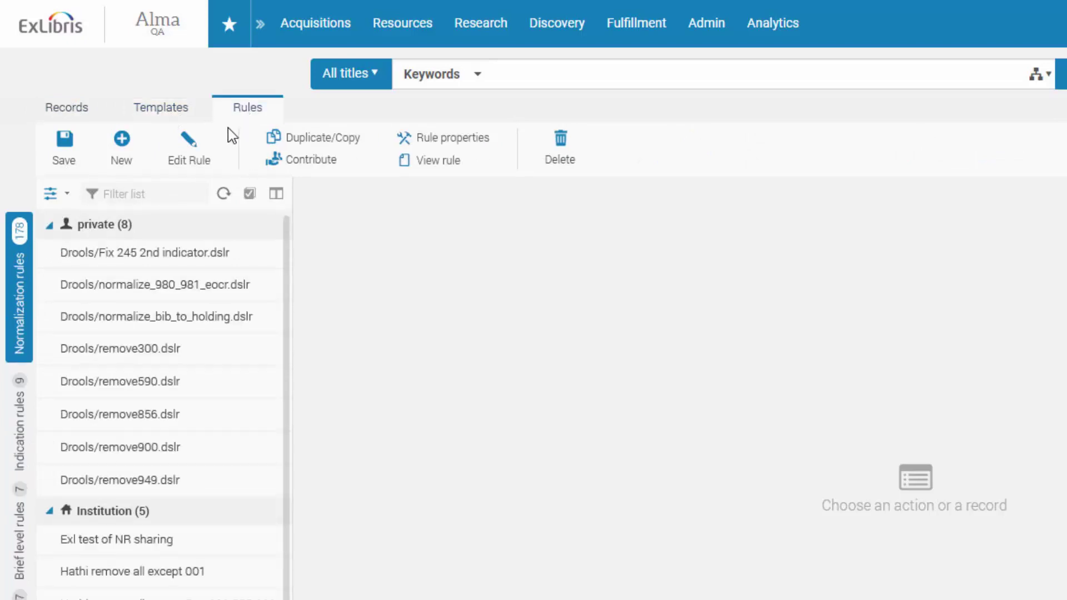
{"action": "left_click", "coordinate": [69, 110]}
Review each toolbar menu: Save, New, Open, Record Actions, Edit, Add Inventory, View Related Data, Search & Browse
{"action": "left_click", "coordinate": [59, 151]}
{"action": "left_click", "coordinate": [128, 162]}
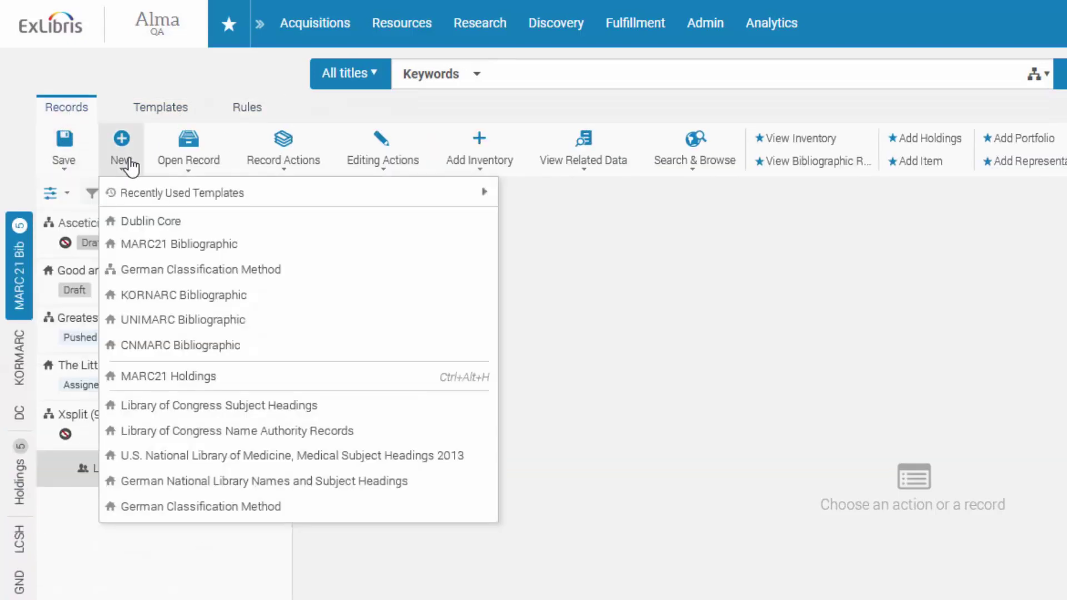
{"action": "left_click", "coordinate": [187, 158]}
{"action": "left_click", "coordinate": [277, 153]}
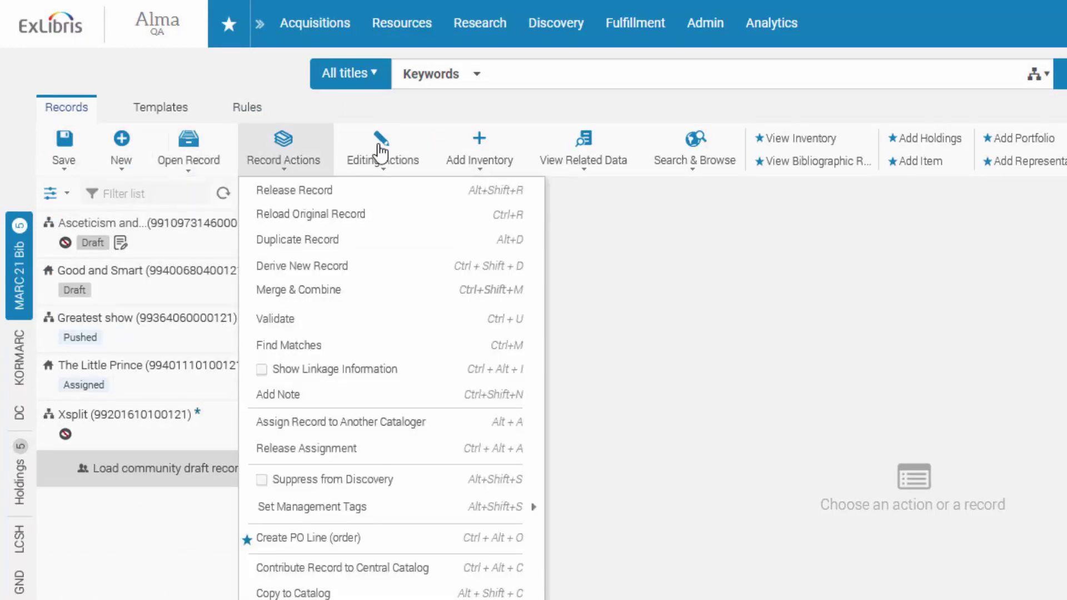
{"action": "left_click", "coordinate": [381, 149]}
{"action": "left_click", "coordinate": [478, 149]}
{"action": "left_click", "coordinate": [586, 153]}
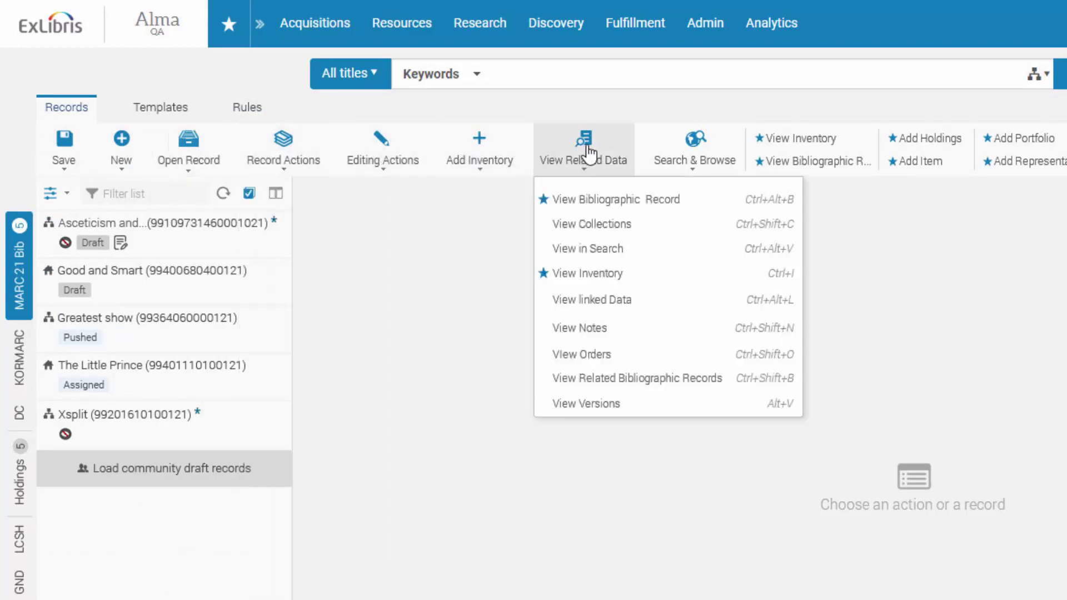
{"action": "left_click", "coordinate": [689, 153]}
{"action": "left_click", "coordinate": [685, 165]}
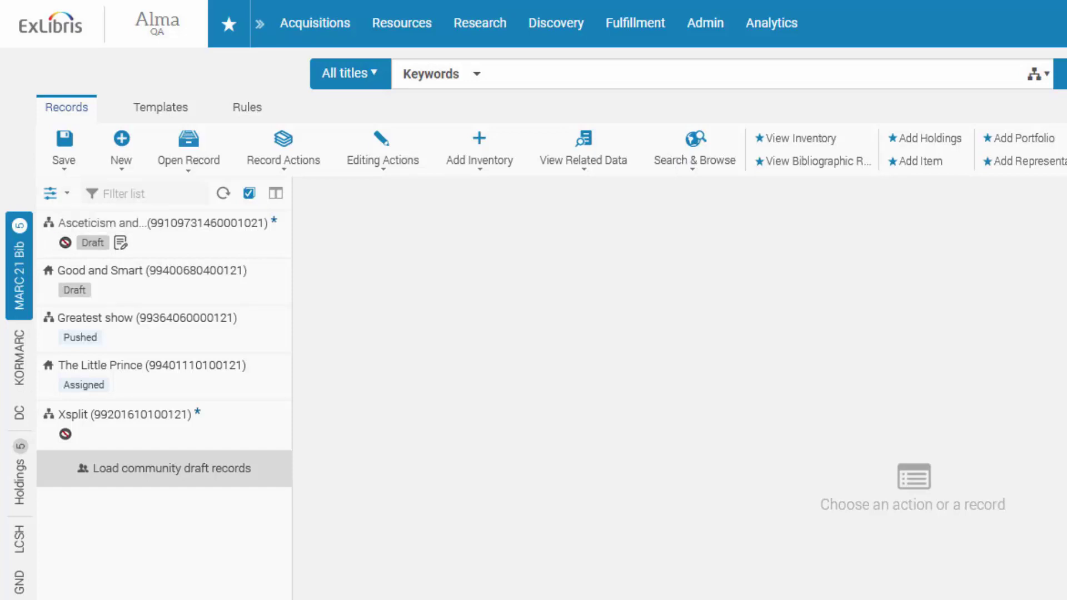
Switch to Holdings and back to MARC 21 Bib, checking list scope options and Draft/Pushed/Assigned statuses
{"action": "left_click", "coordinate": [16, 456]}
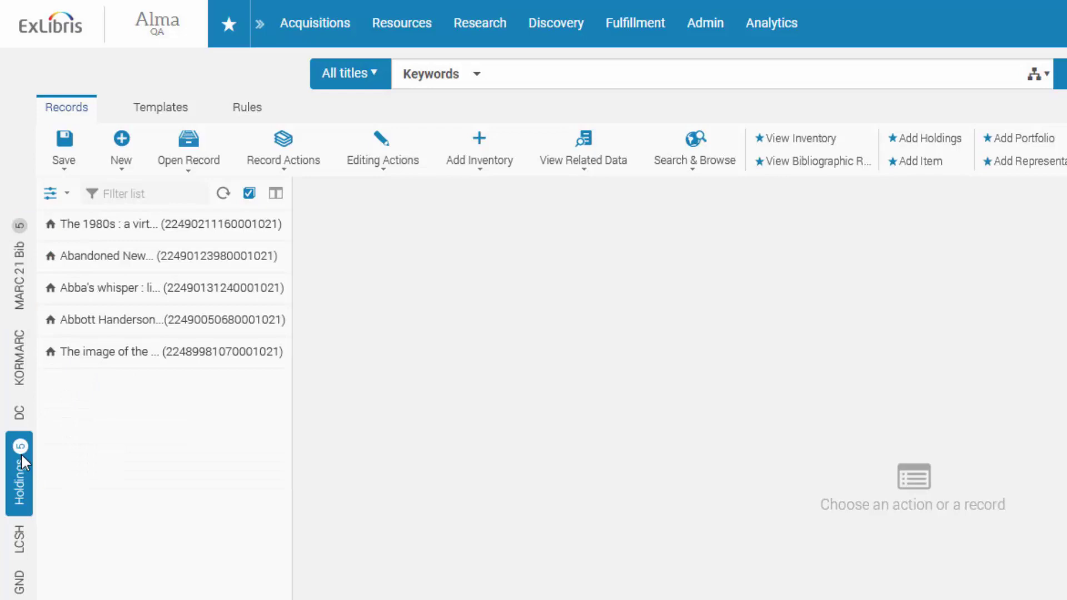
{"action": "left_click", "coordinate": [17, 290]}
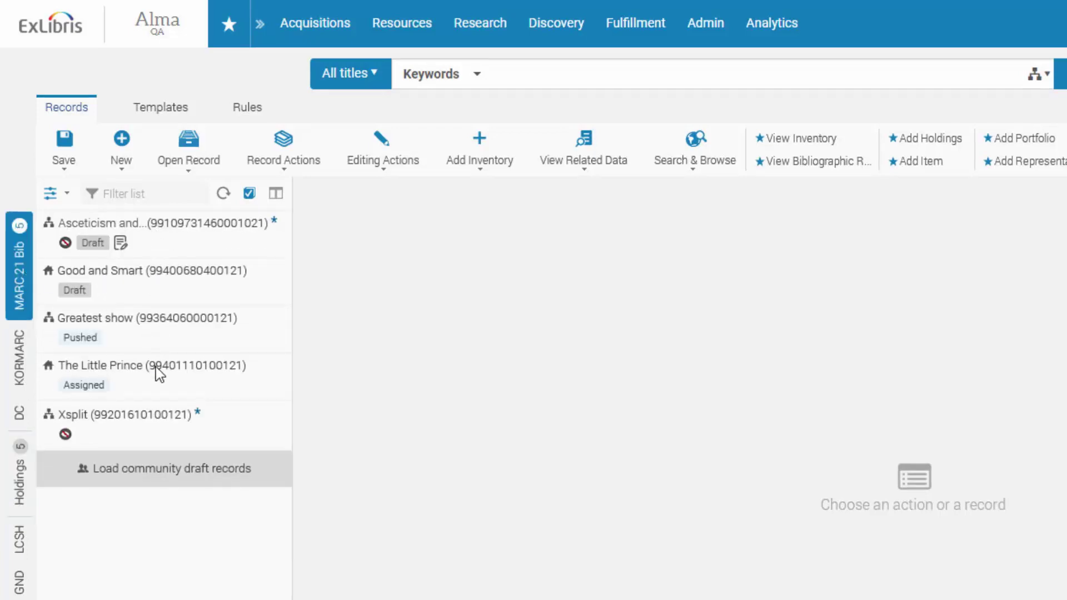
{"action": "left_click", "coordinate": [55, 192]}
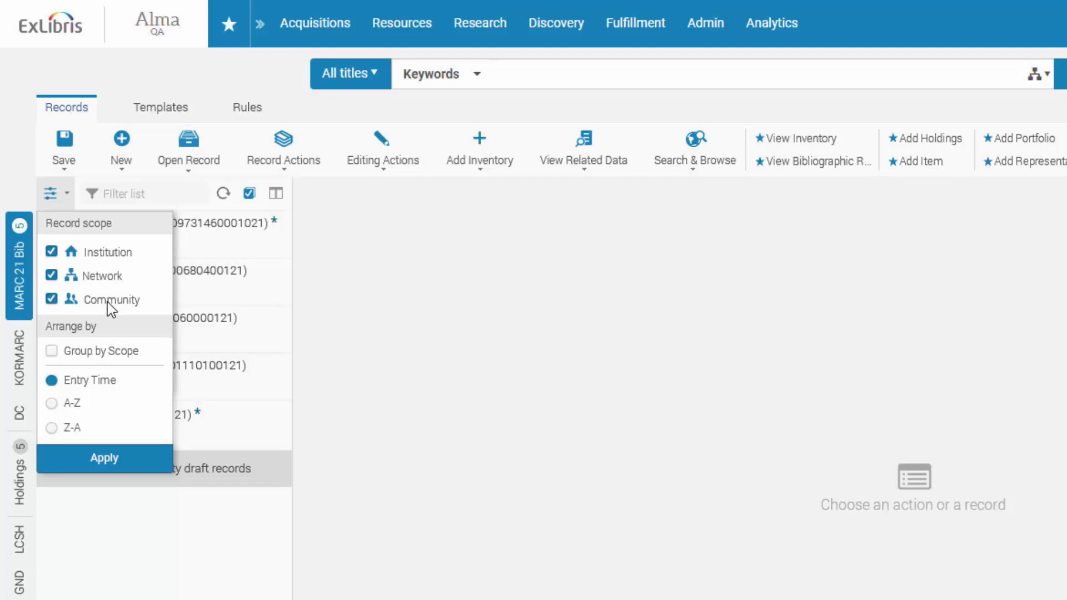
{"action": "left_click", "coordinate": [51, 196]}
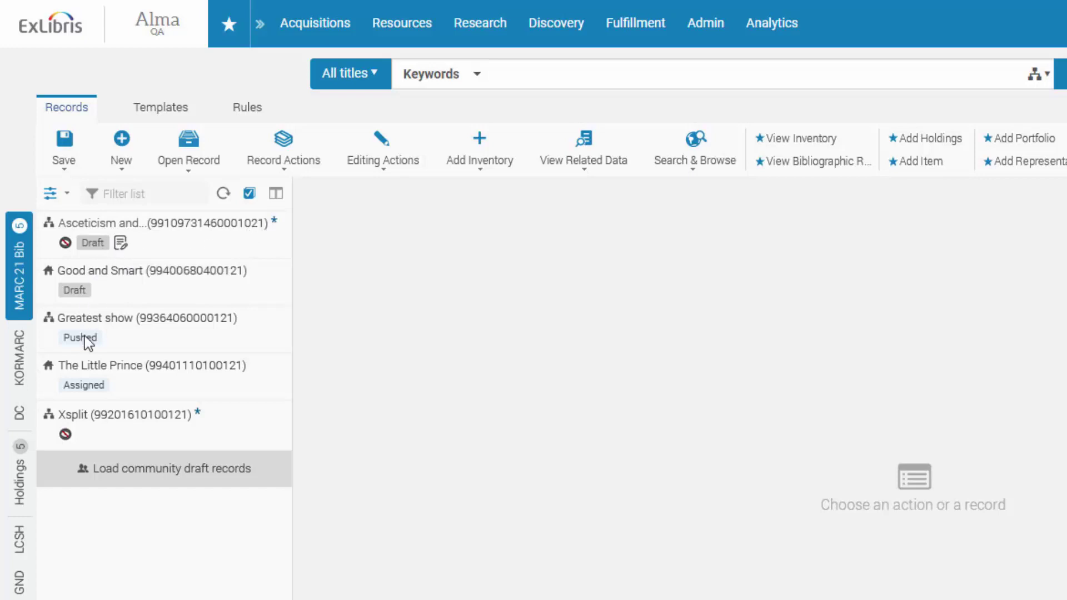
{"action": "mouse_move", "coordinate": [94, 383]}
{"action": "mouse_move", "coordinate": [105, 418]}
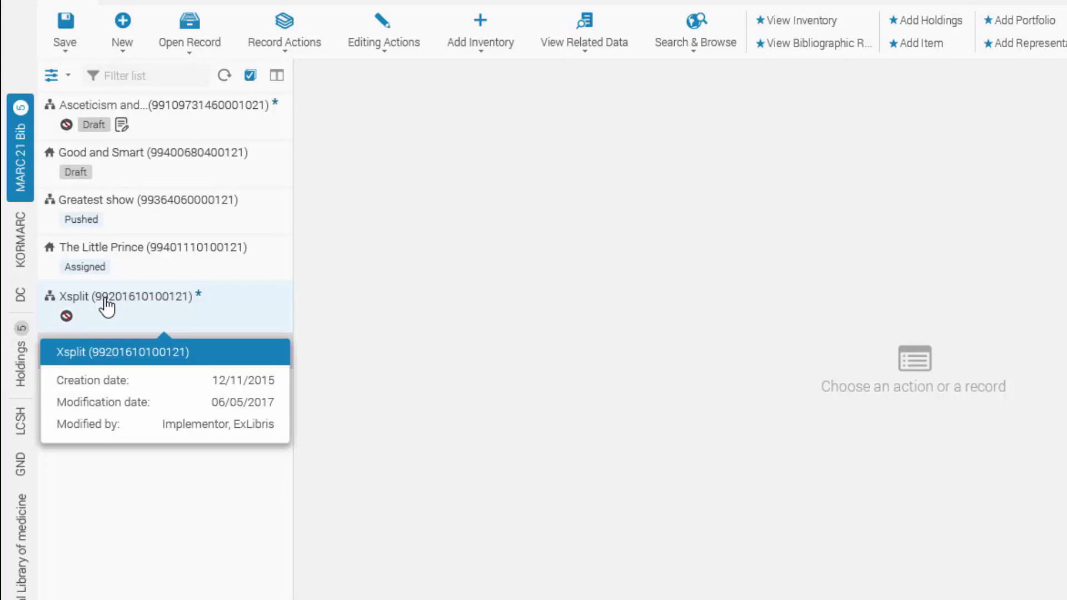
After viewing Good and Smart's actions, open Art / by Clive Bell by pasting its MMS ID
{"action": "right_click", "coordinate": [209, 178]}
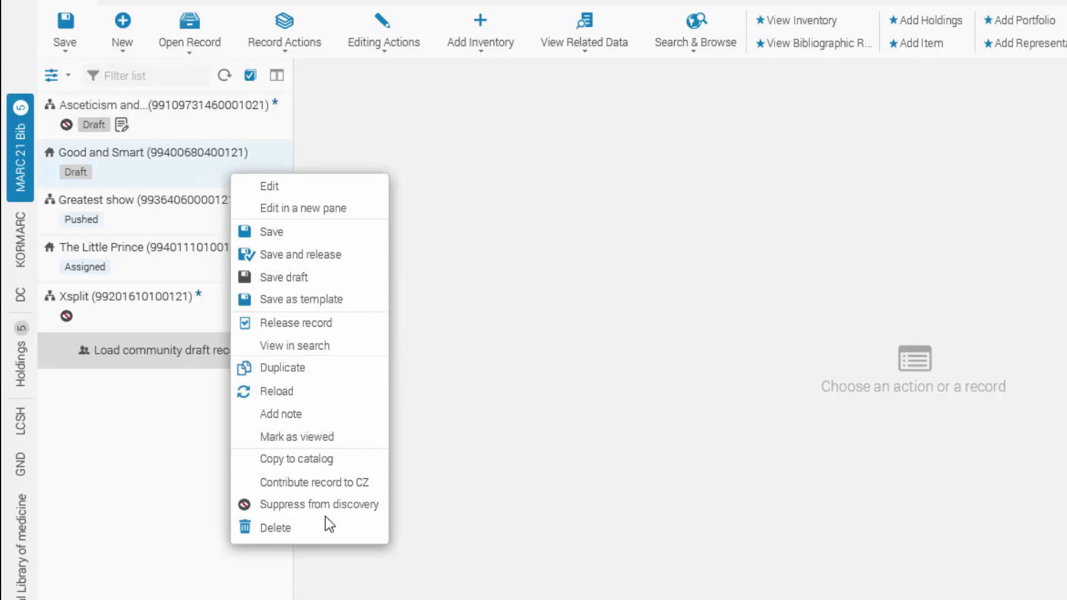
{"action": "left_click", "coordinate": [438, 465]}
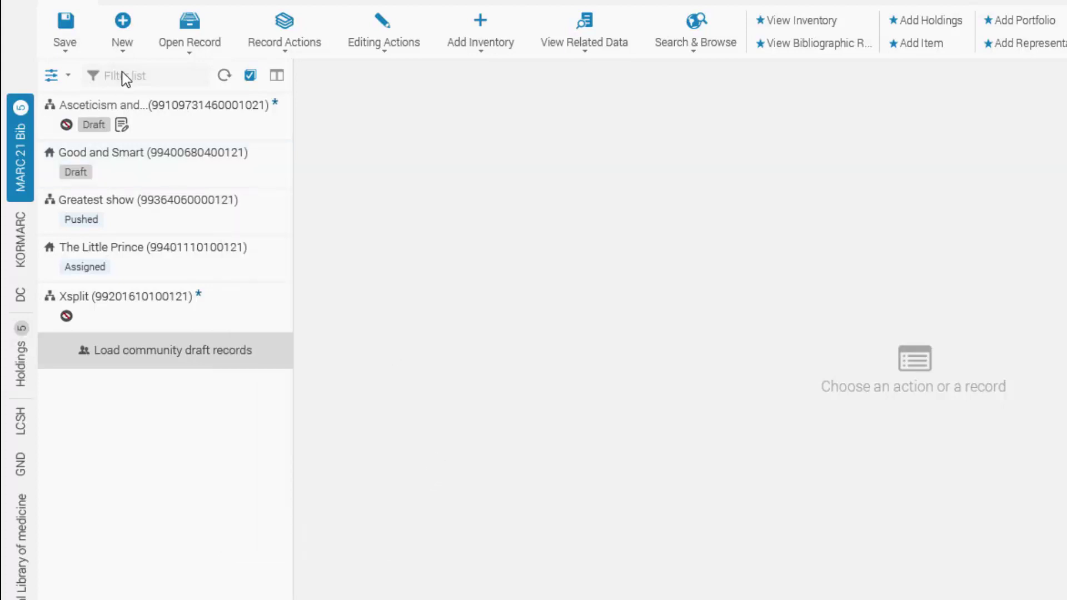
{"action": "left_click", "coordinate": [192, 31]}
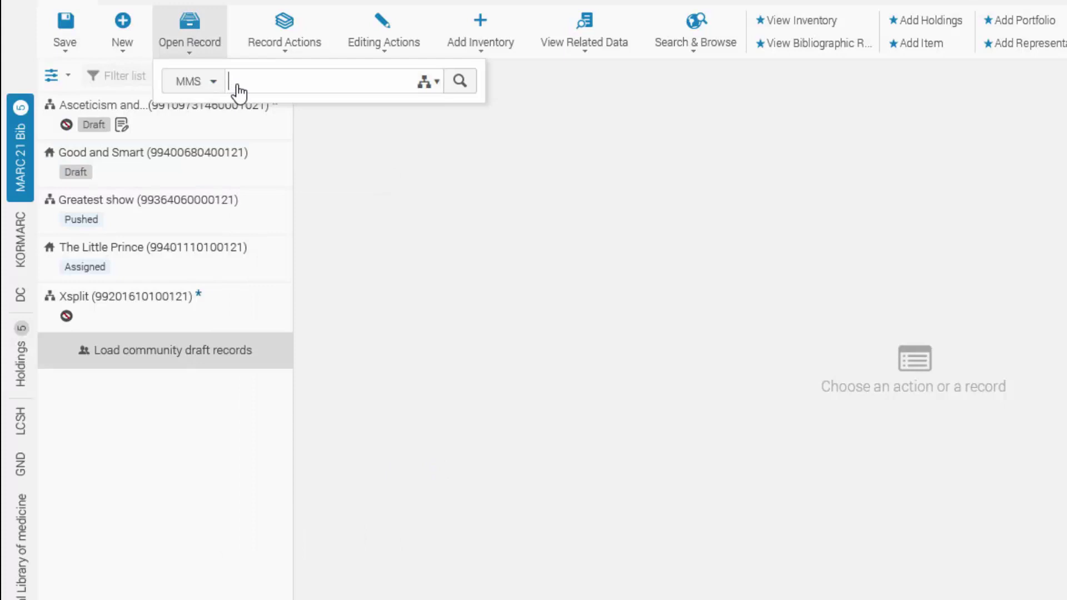
{"action": "key", "text": "ctrl+v"}
{"action": "left_click", "coordinate": [459, 82]}
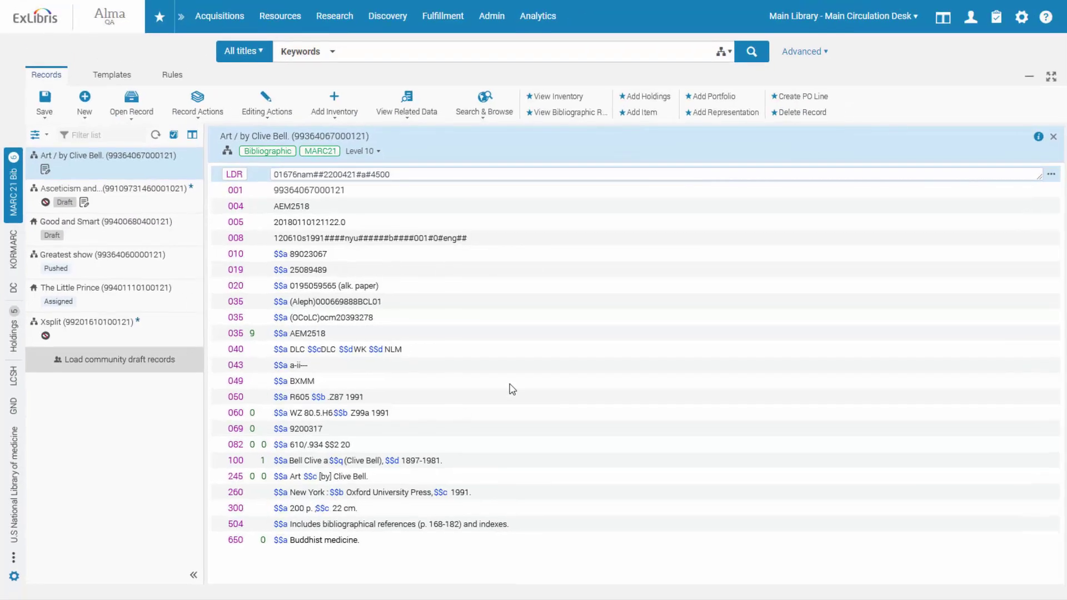
Remove Art / by Clive Bell from the list and open Asceticism and health beside Good and Smart
{"action": "left_click", "coordinate": [149, 167]}
{"action": "left_click", "coordinate": [212, 280]}
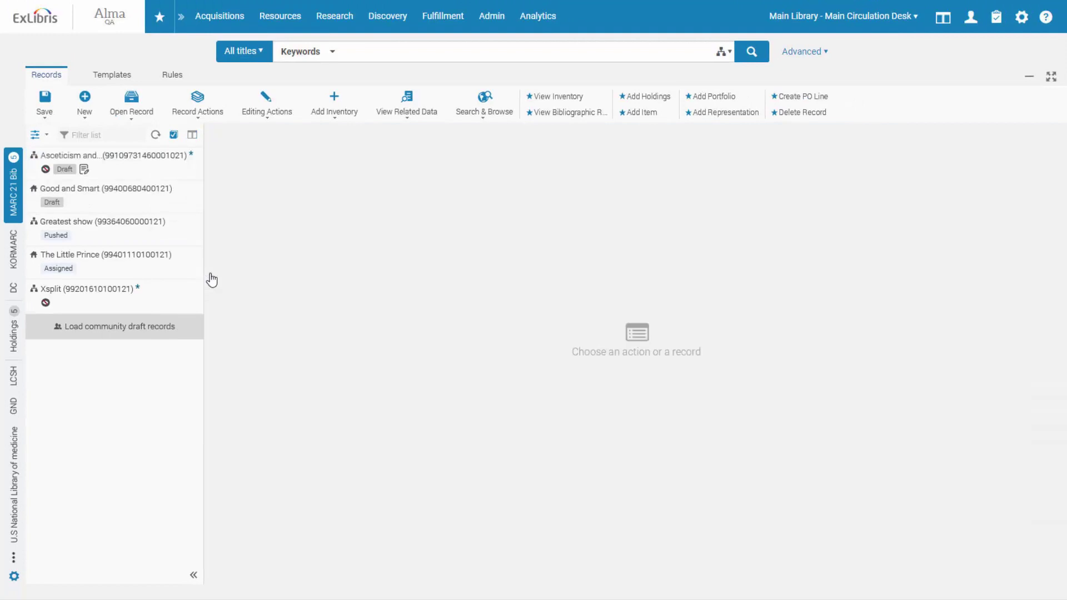
{"action": "left_click", "coordinate": [148, 166]}
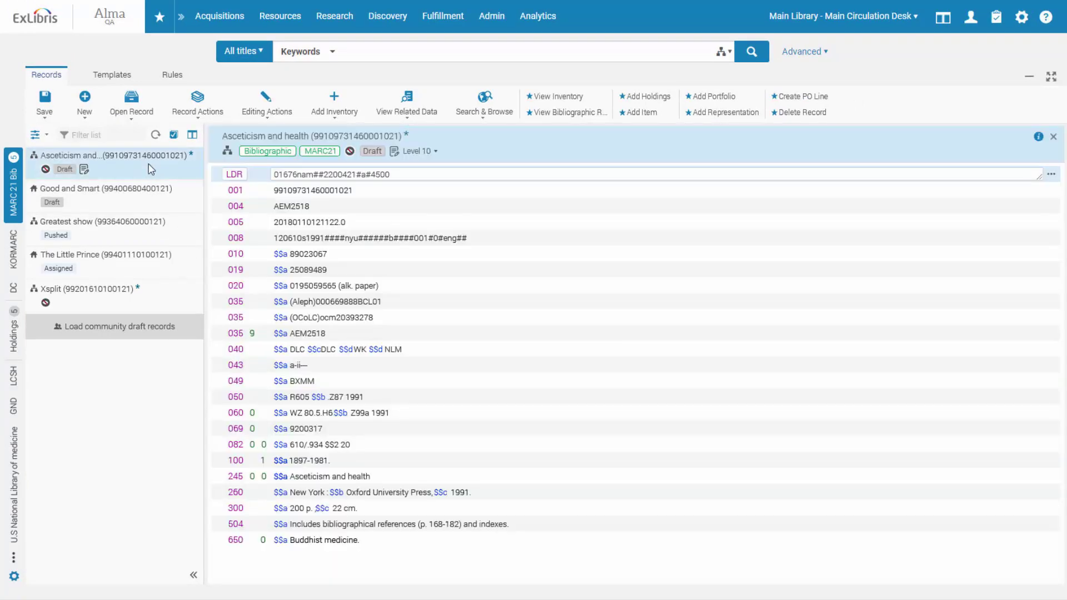
{"action": "left_click", "coordinate": [192, 137]}
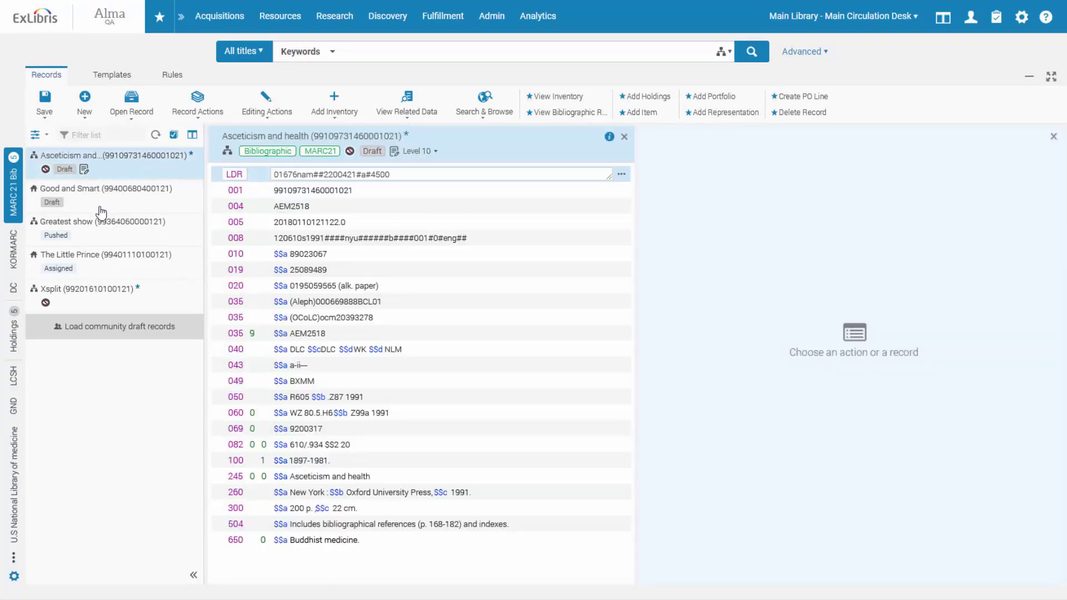
{"action": "left_click", "coordinate": [101, 211]}
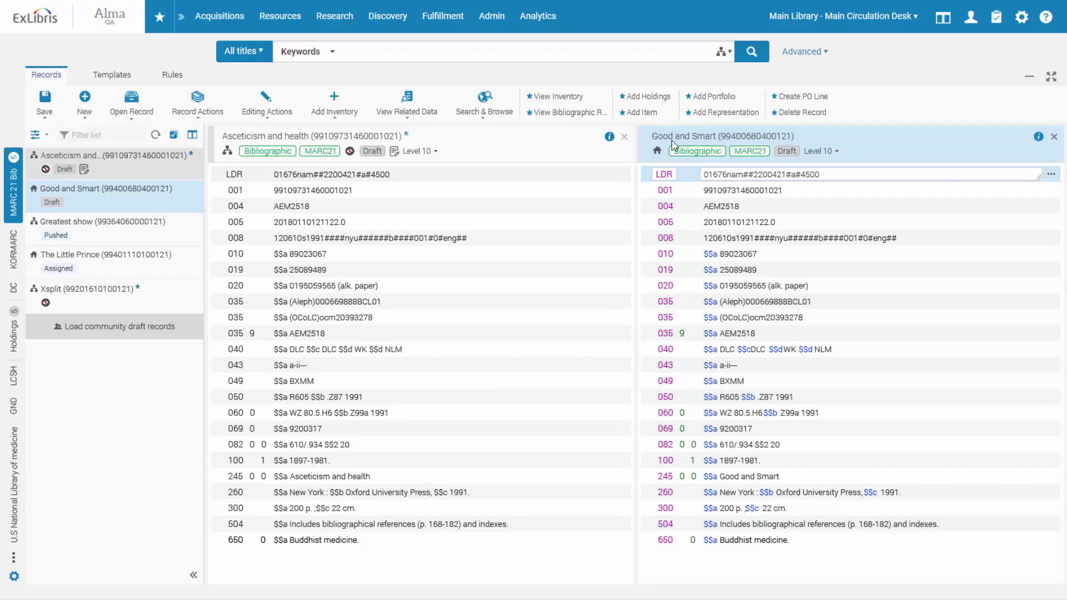
Toggle the active record between Asceticism and health and Good and Smart
{"action": "left_click", "coordinate": [552, 158]}
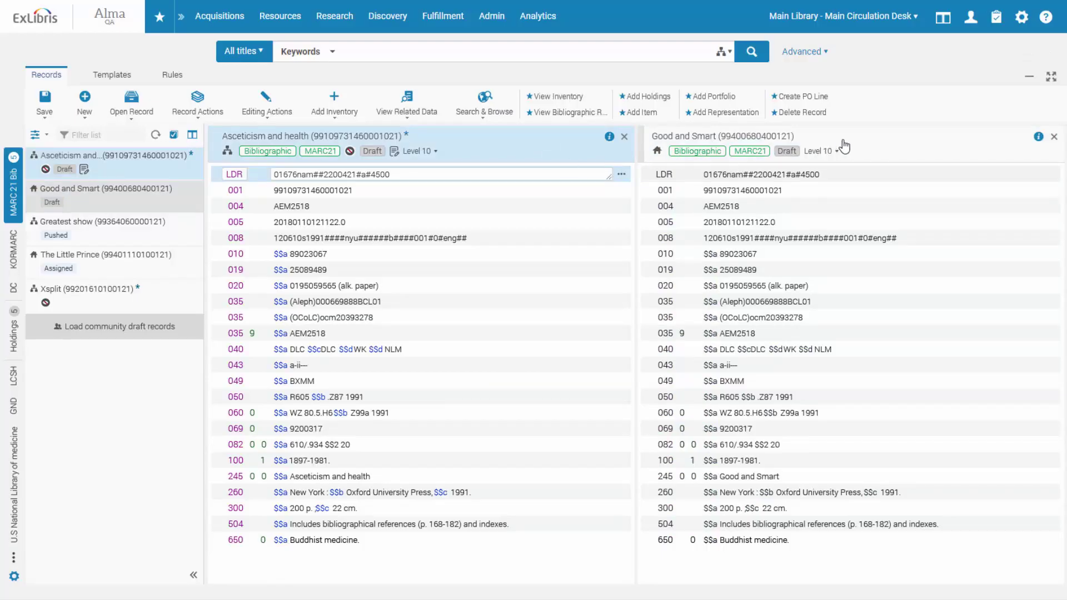
{"action": "left_click", "coordinate": [676, 156]}
{"action": "left_click", "coordinate": [340, 191]}
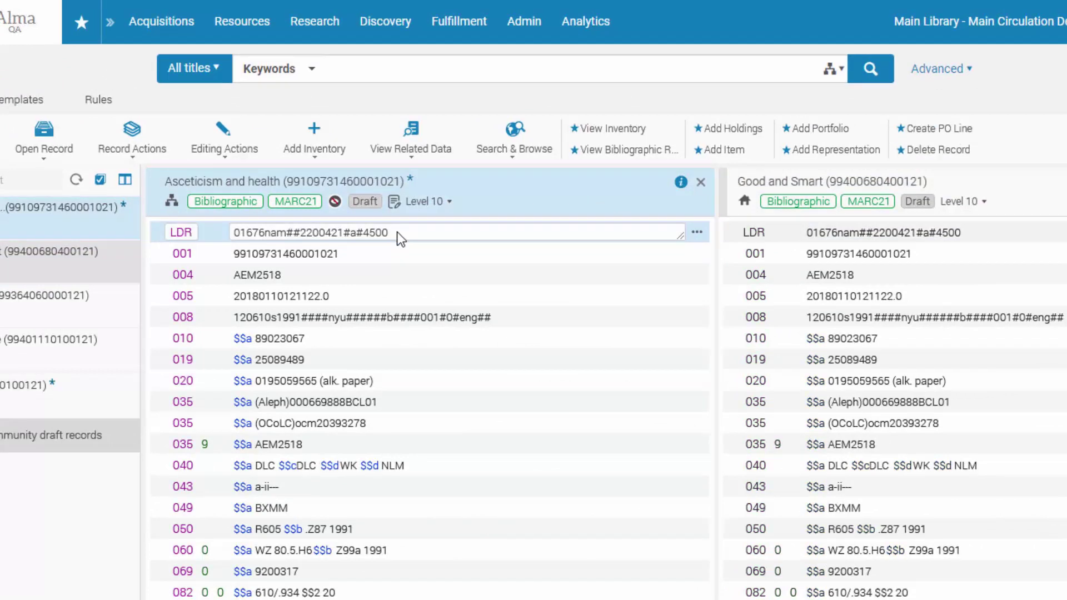
{"action": "mouse_move", "coordinate": [682, 184]}
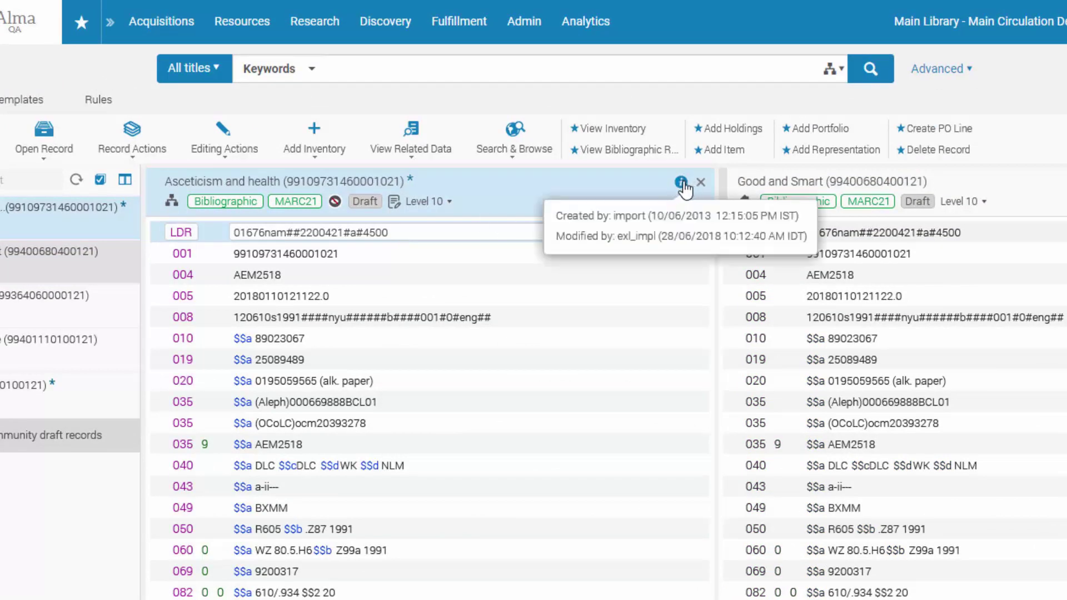
{"action": "right_click", "coordinate": [500, 191]}
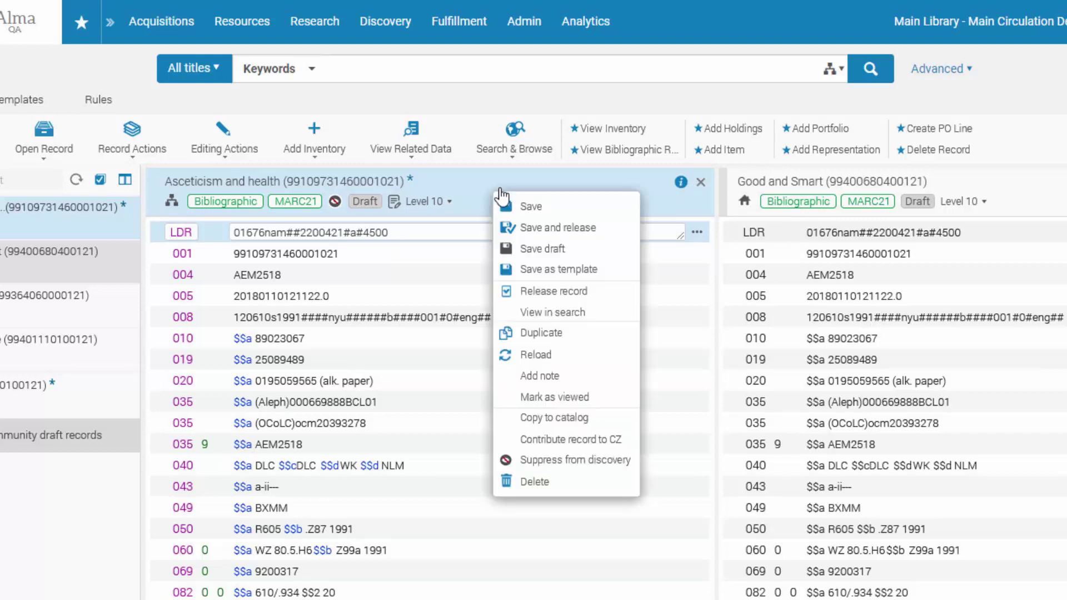
{"action": "left_click", "coordinate": [491, 212]}
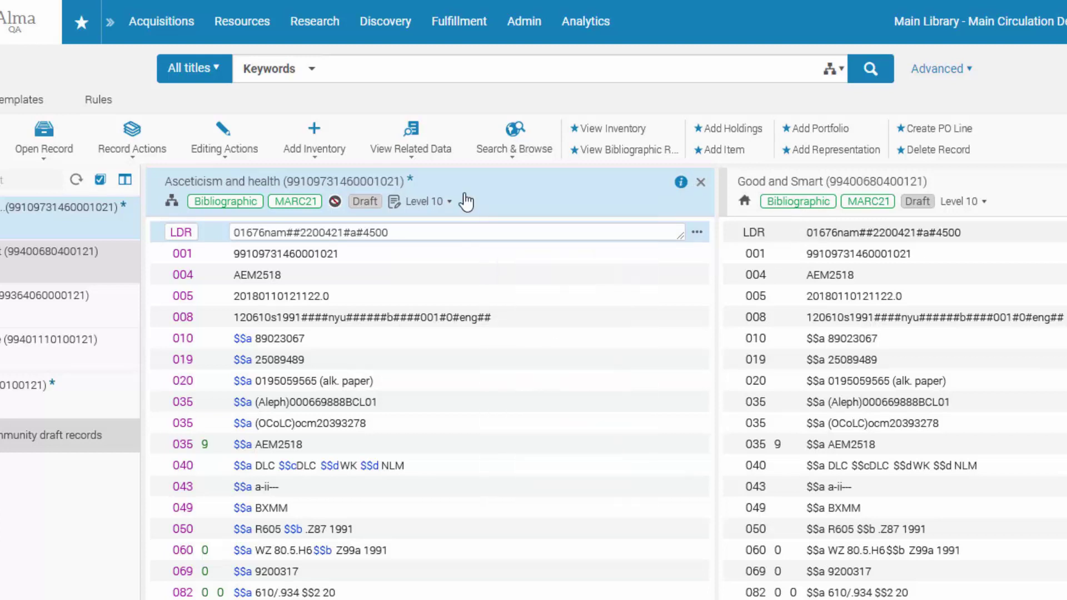
{"action": "scroll", "coordinate": [466, 194], "scroll_direction": "down", "scroll_amount": 3}
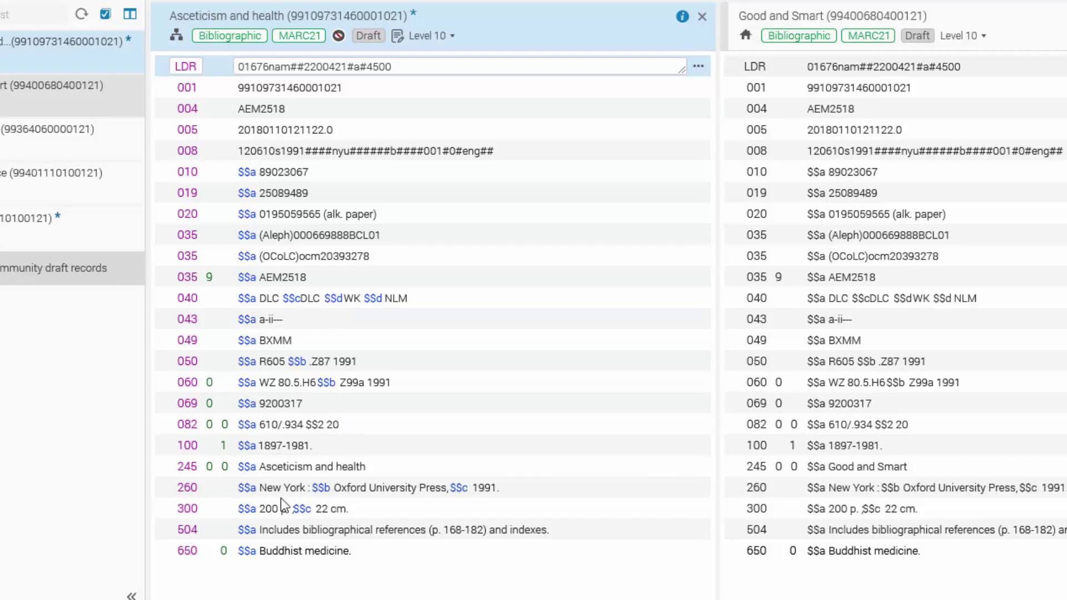
Show field information for the LDR leader, then for field 245 Title Statement
{"action": "left_click", "coordinate": [701, 67]}
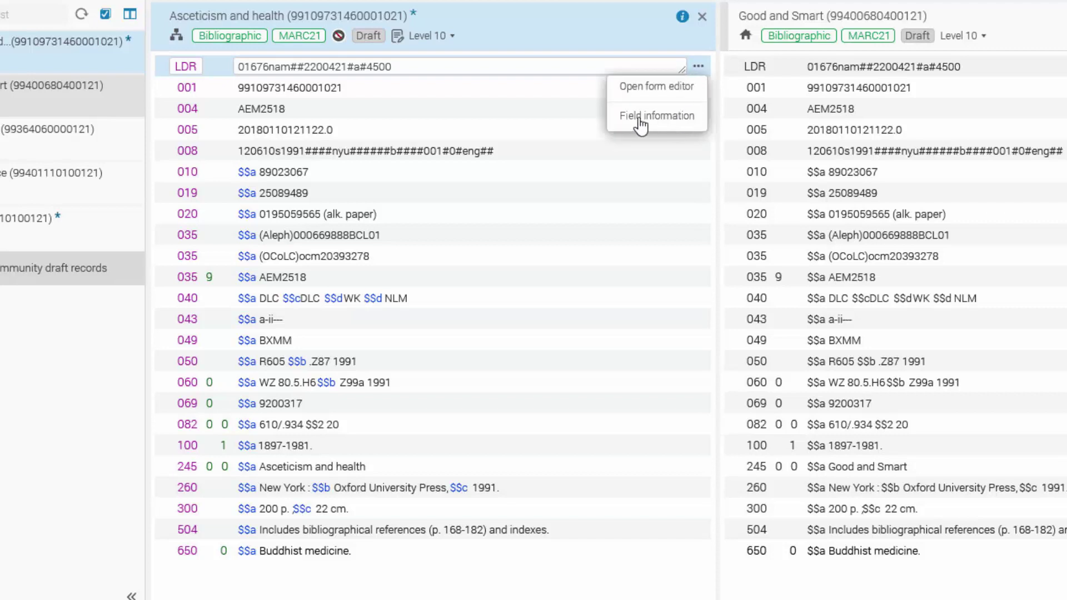
{"action": "left_click", "coordinate": [657, 116]}
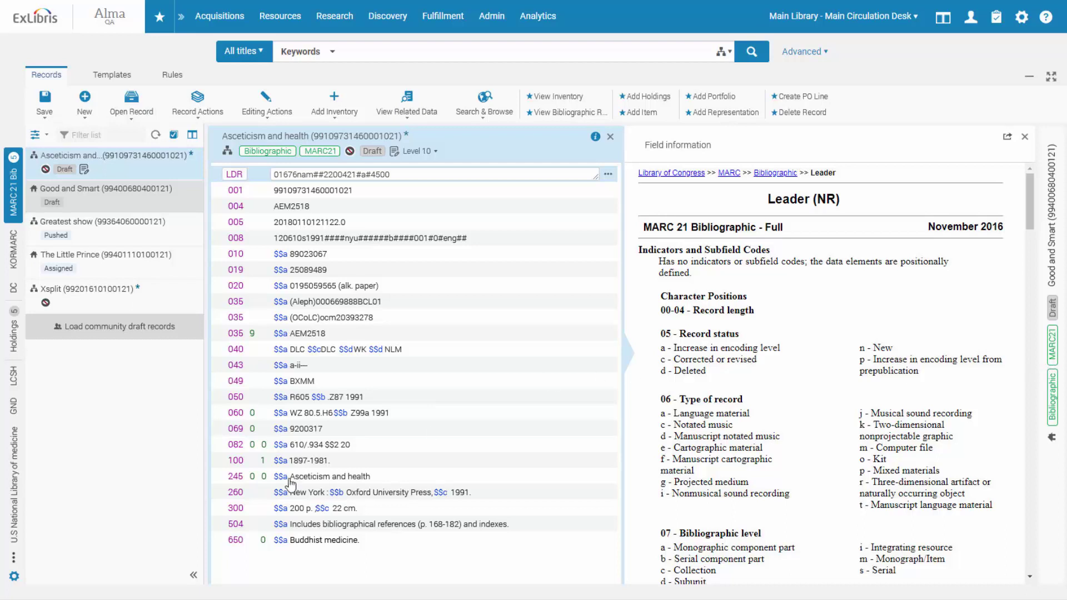
{"action": "left_click", "coordinate": [311, 479]}
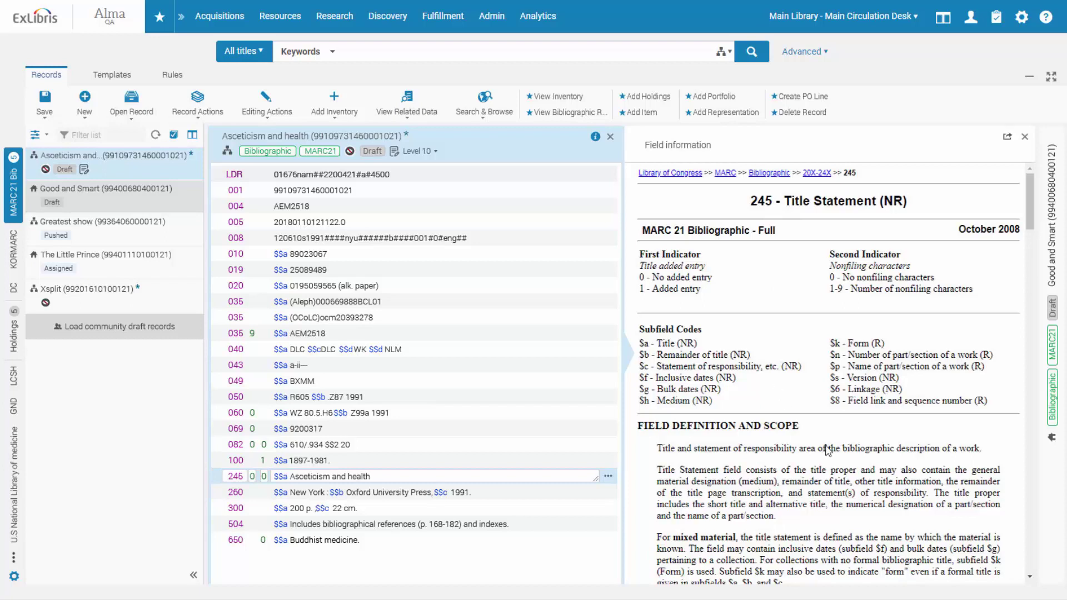
{"action": "left_click", "coordinate": [485, 111]}
Run an external OCLC WorldCat resource search returning 4610 results, then close it
{"action": "left_click", "coordinate": [495, 177]}
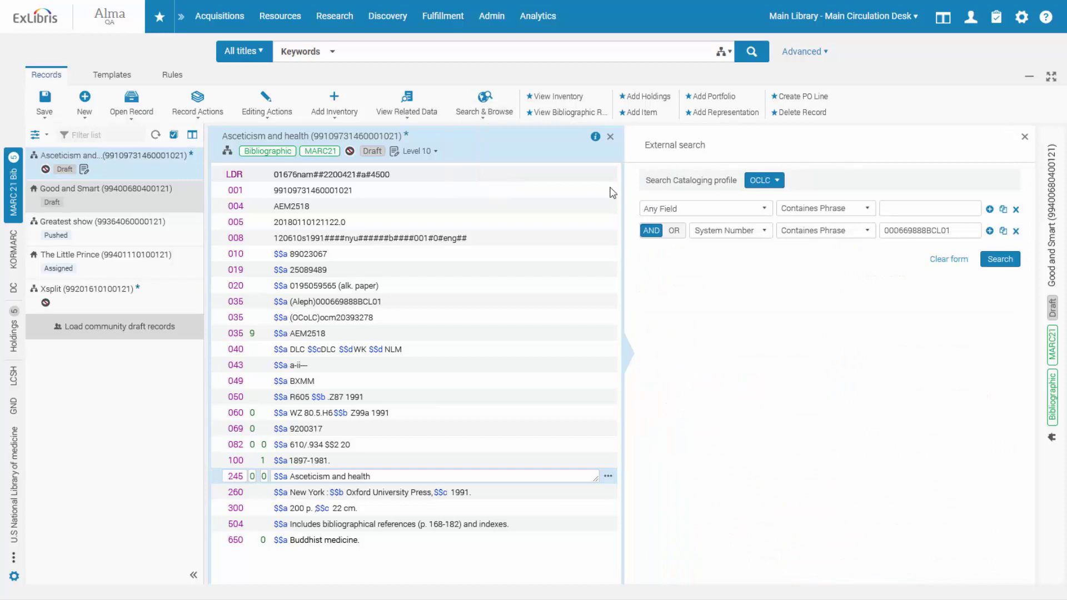
{"action": "left_click", "coordinate": [1000, 260]}
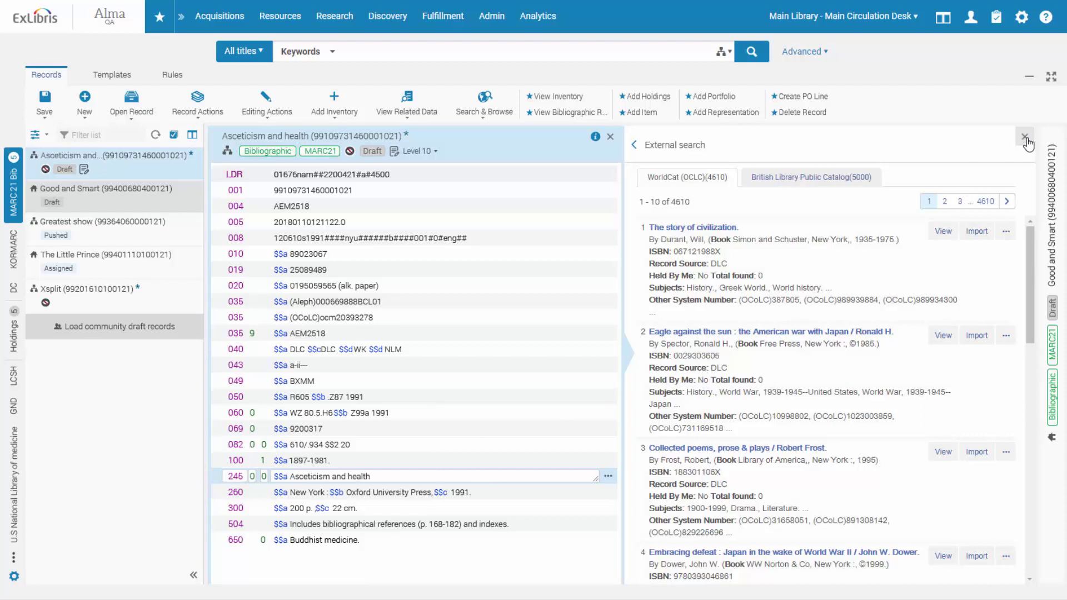
{"action": "left_click", "coordinate": [1053, 295]}
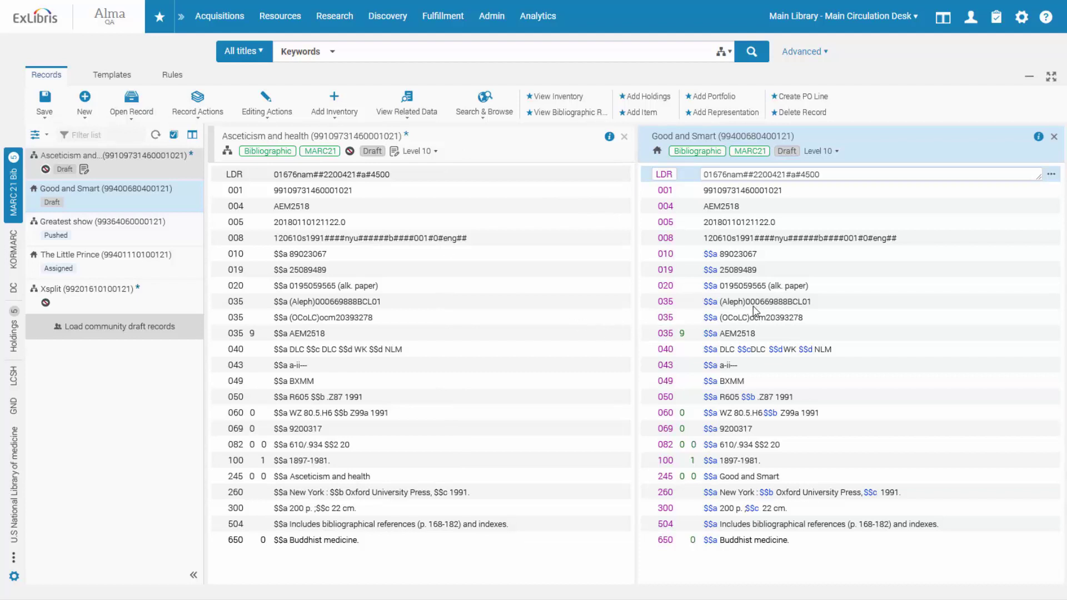
Save Asceticism and health to validate it, then expand and dock the error and warning list
{"action": "left_click", "coordinate": [514, 158]}
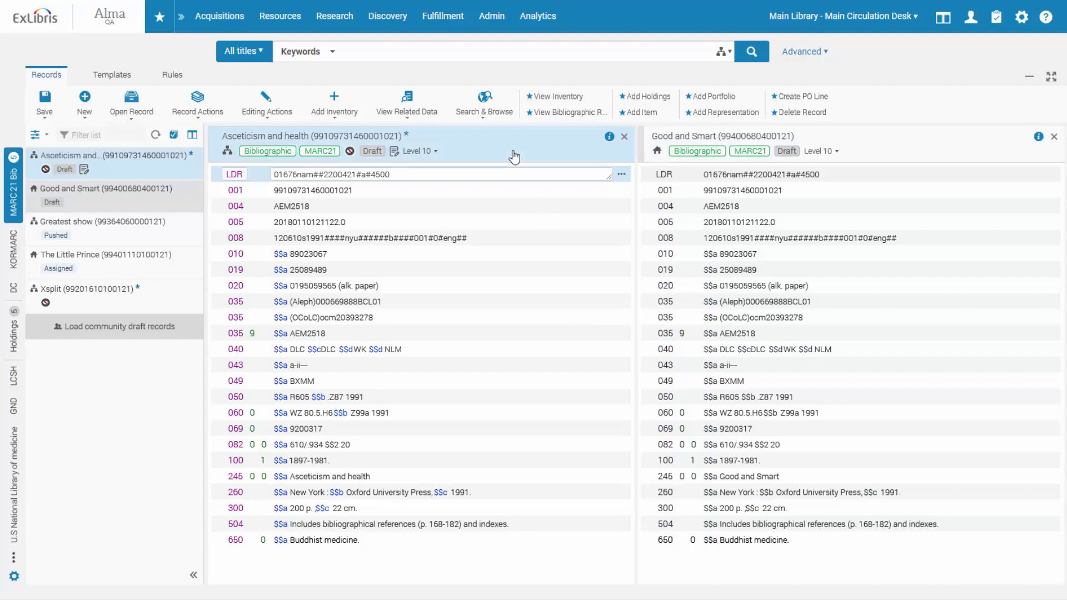
{"action": "right_click", "coordinate": [514, 158]}
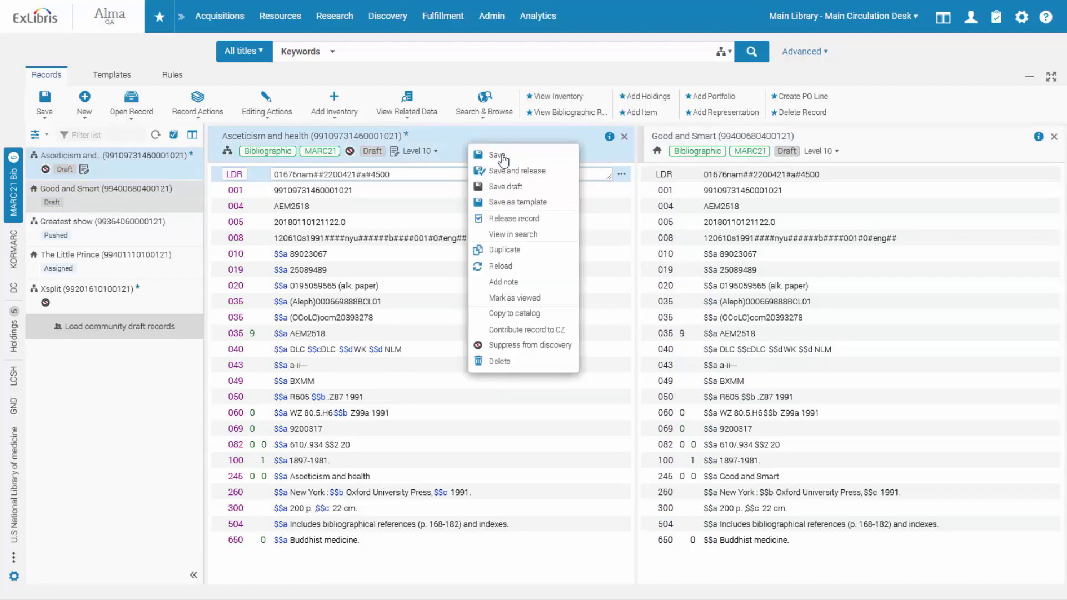
{"action": "left_click", "coordinate": [503, 158]}
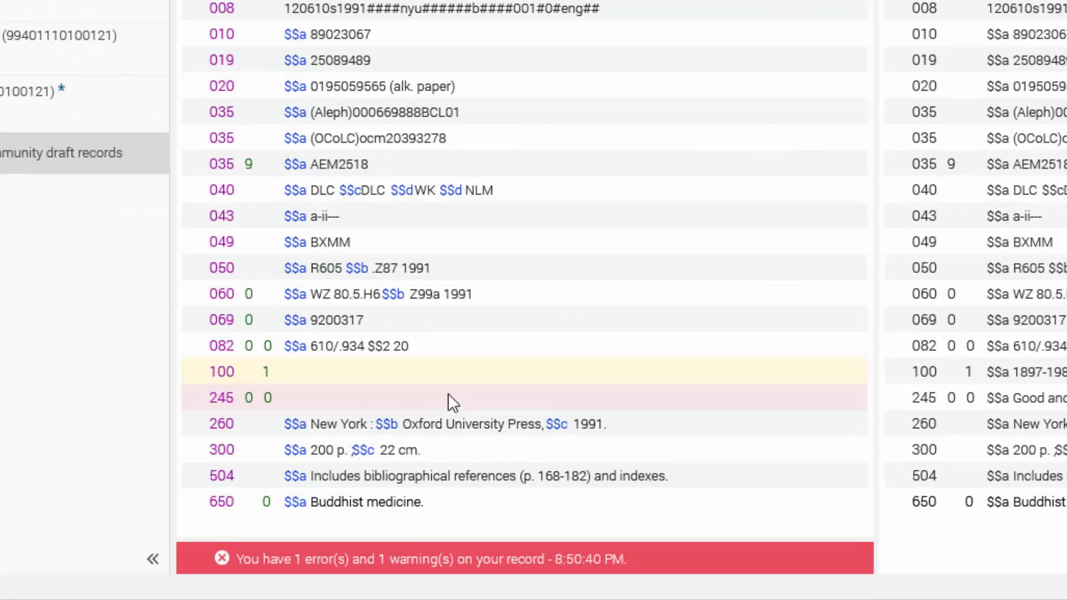
{"action": "left_click", "coordinate": [606, 553]}
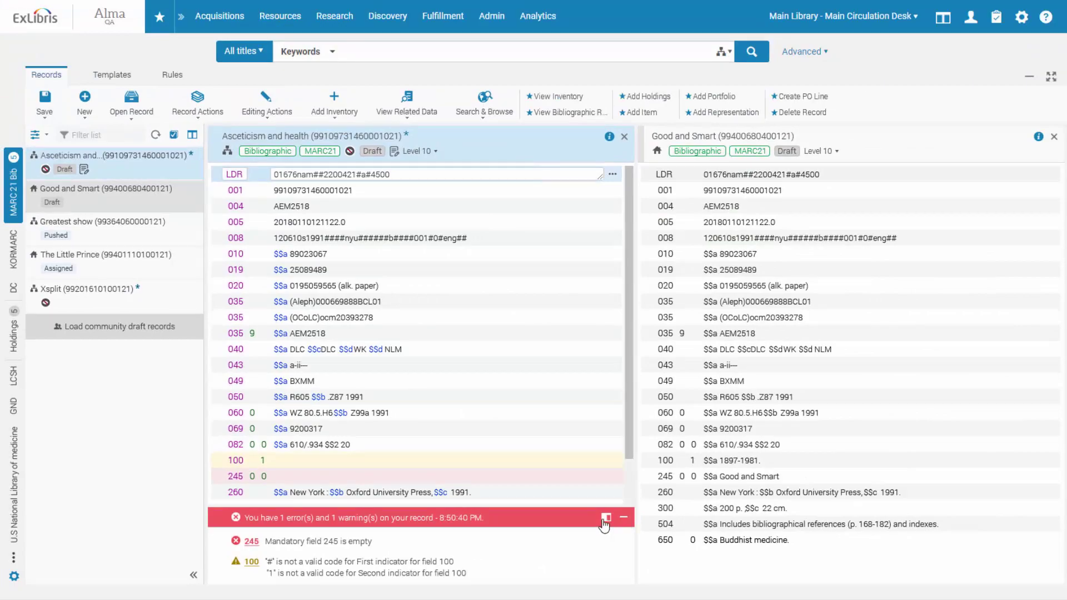
{"action": "left_click", "coordinate": [606, 518]}
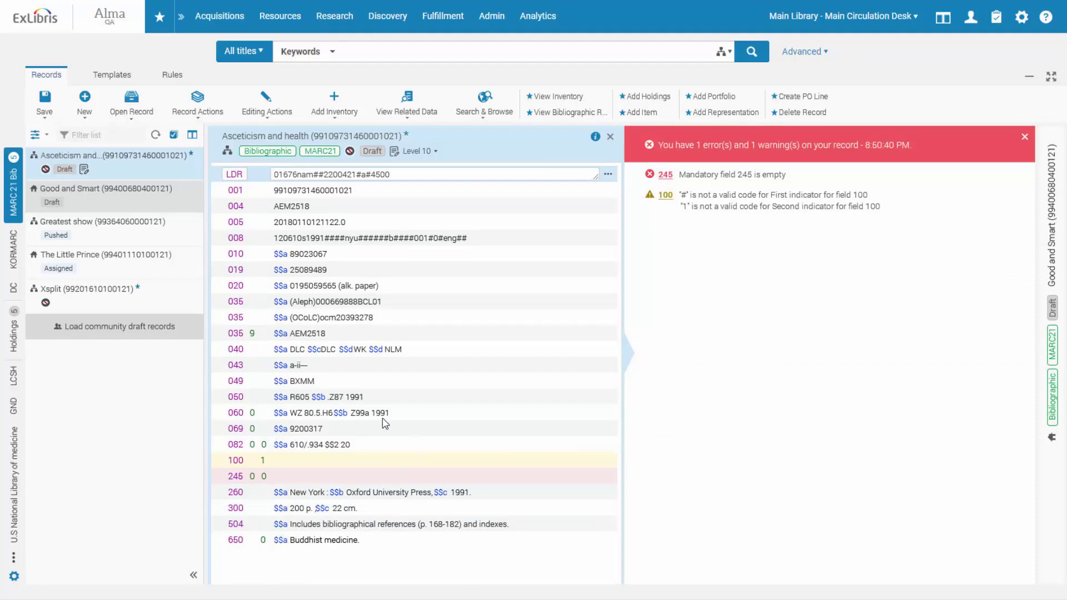
Release all MARC 21 Bibliographic records from the editor, confirming with Yes
{"action": "left_click", "coordinate": [173, 136]}
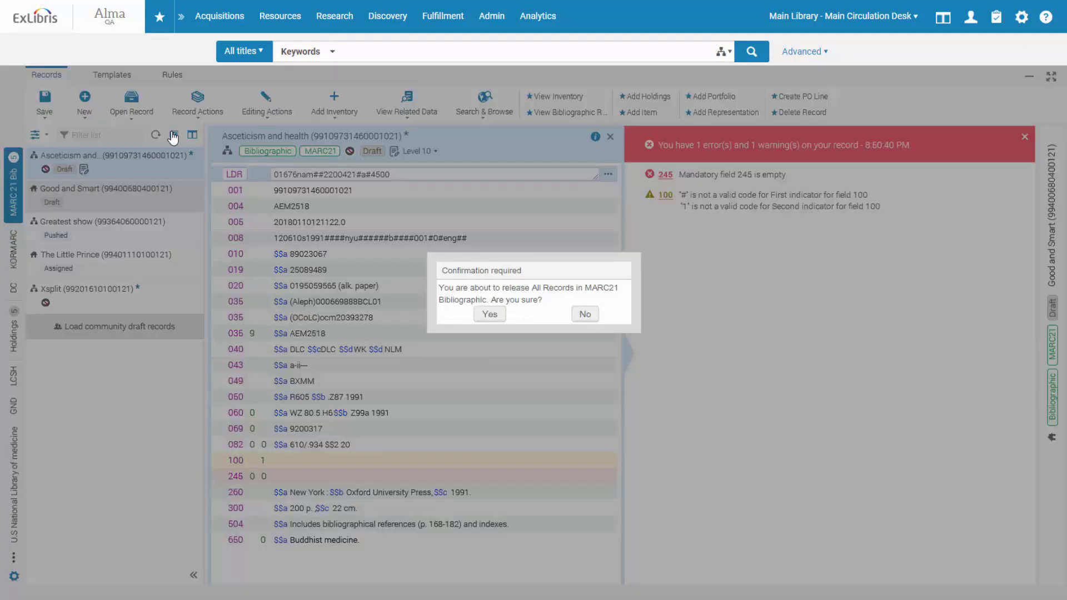
{"action": "left_click", "coordinate": [493, 314]}
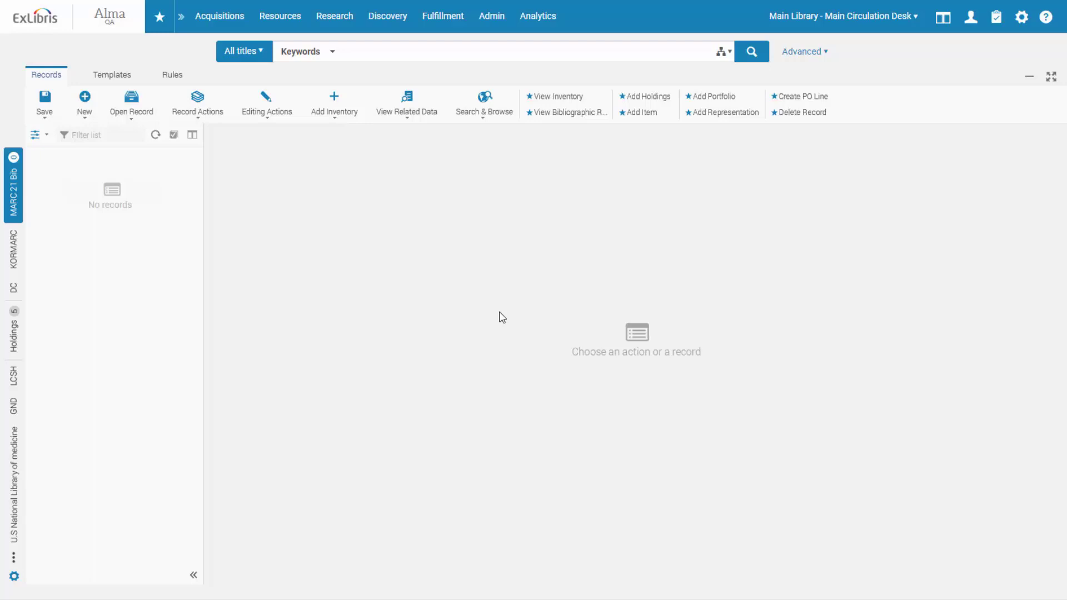